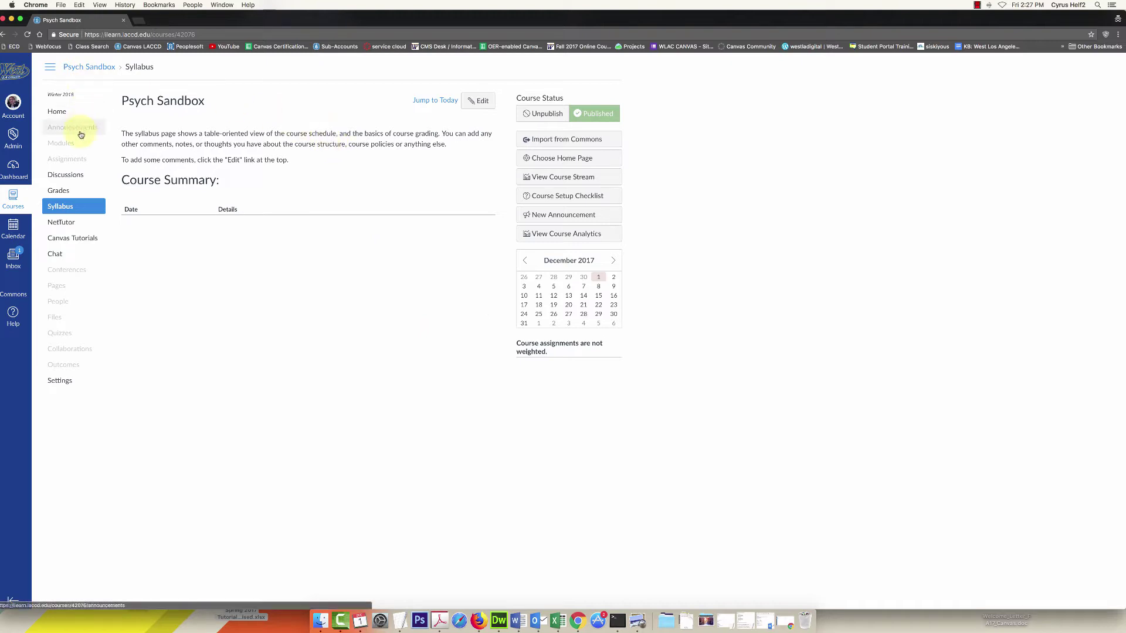
Step: Create a new assignment from the Psych Sandbox Assignments list and name it 'Vericite'
left_click(62, 160)
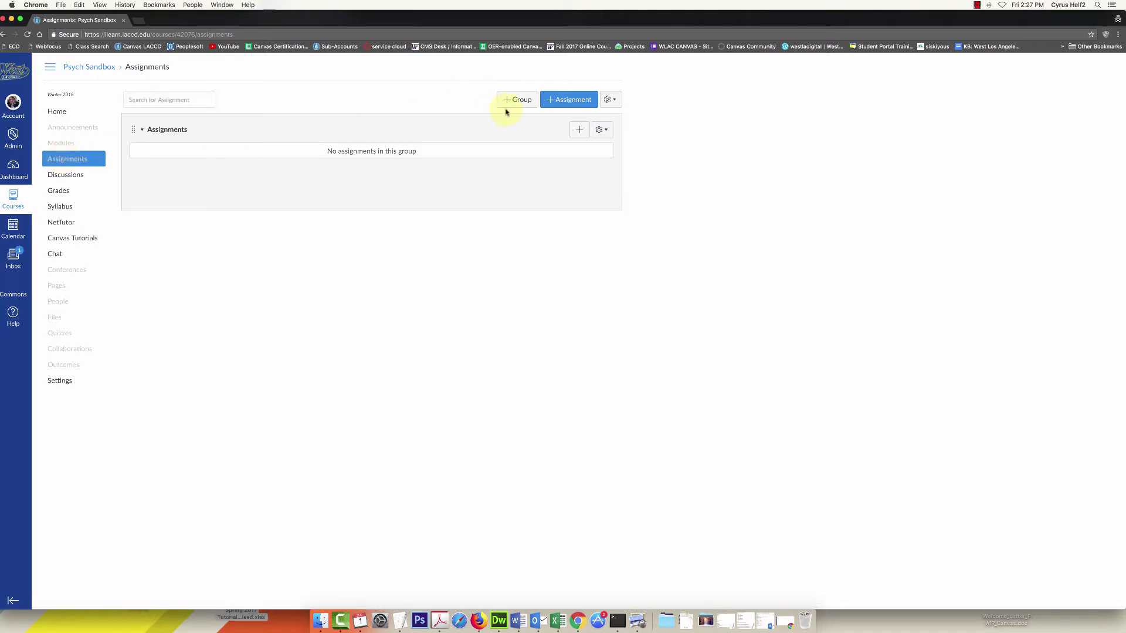
left_click(569, 103)
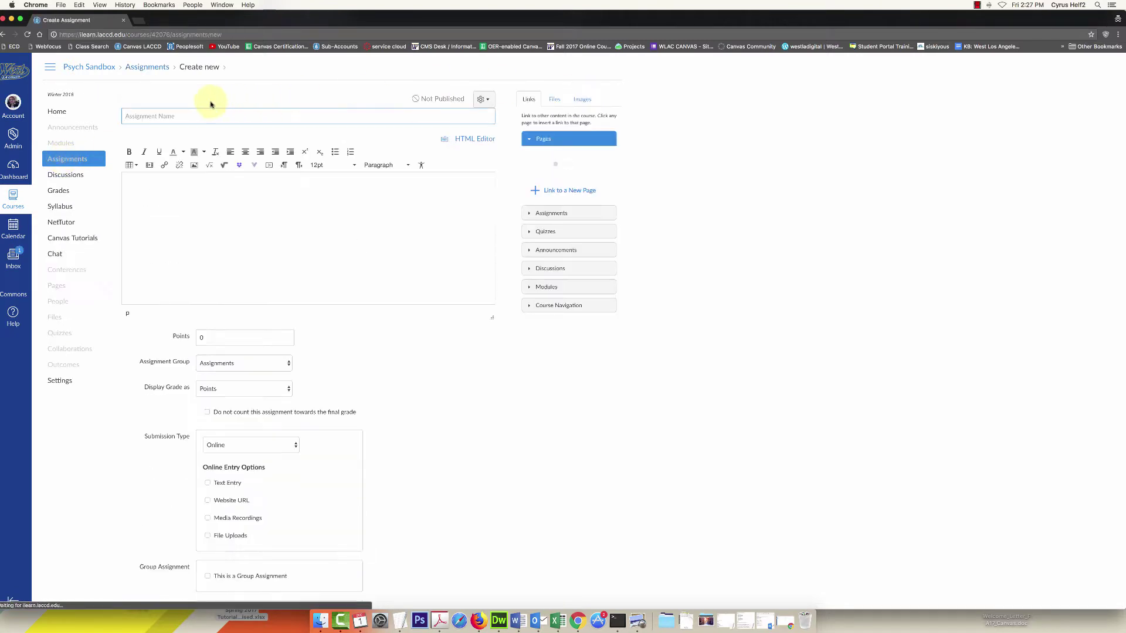
left_click(136, 118)
type("Vericite")
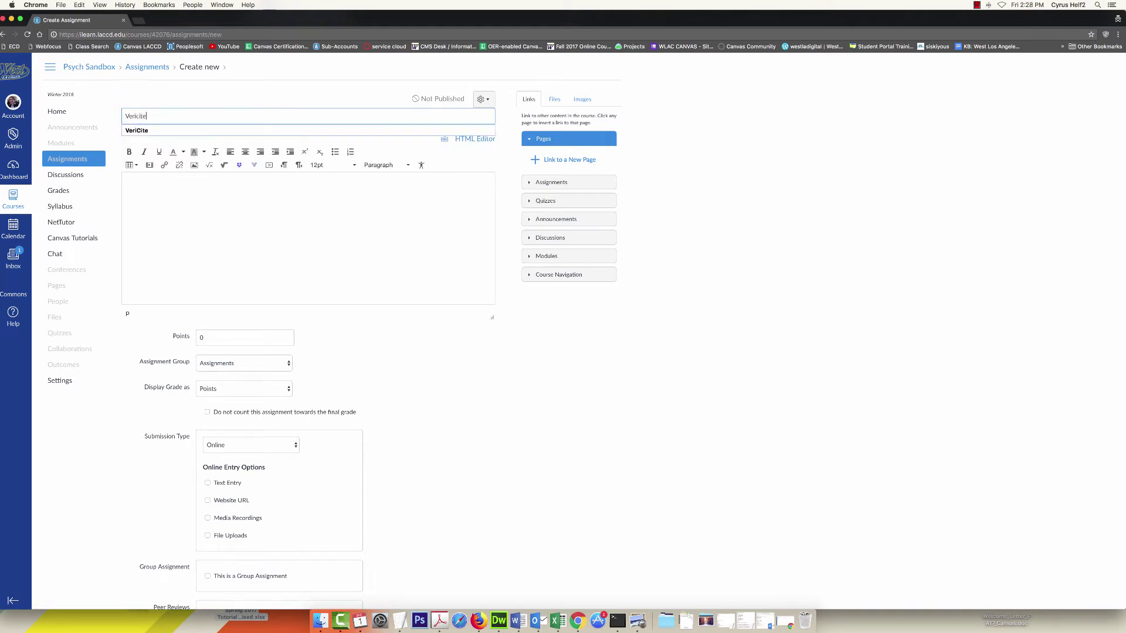
key("Tab")
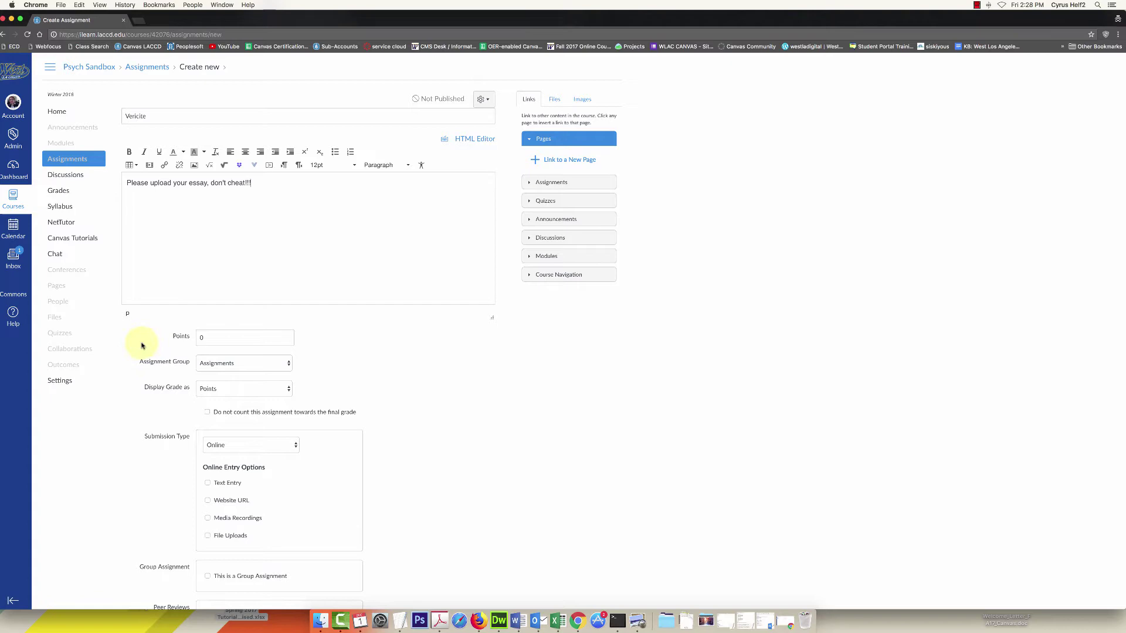
Step: Make the assignment worth 100 points
left_click(205, 338)
type("100")
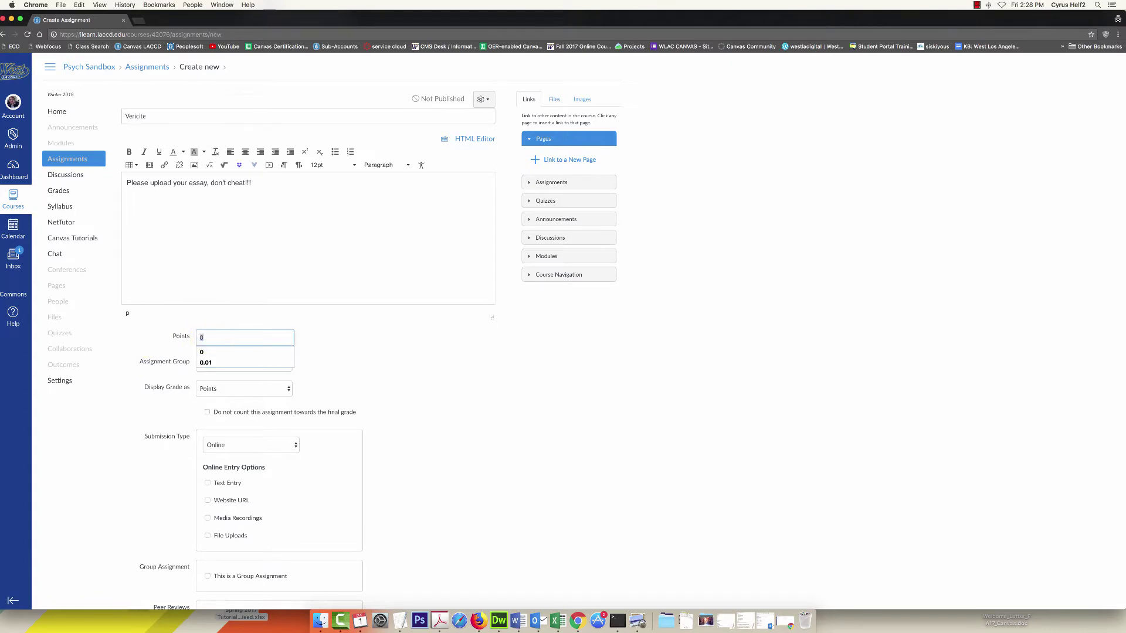
left_click(371, 331)
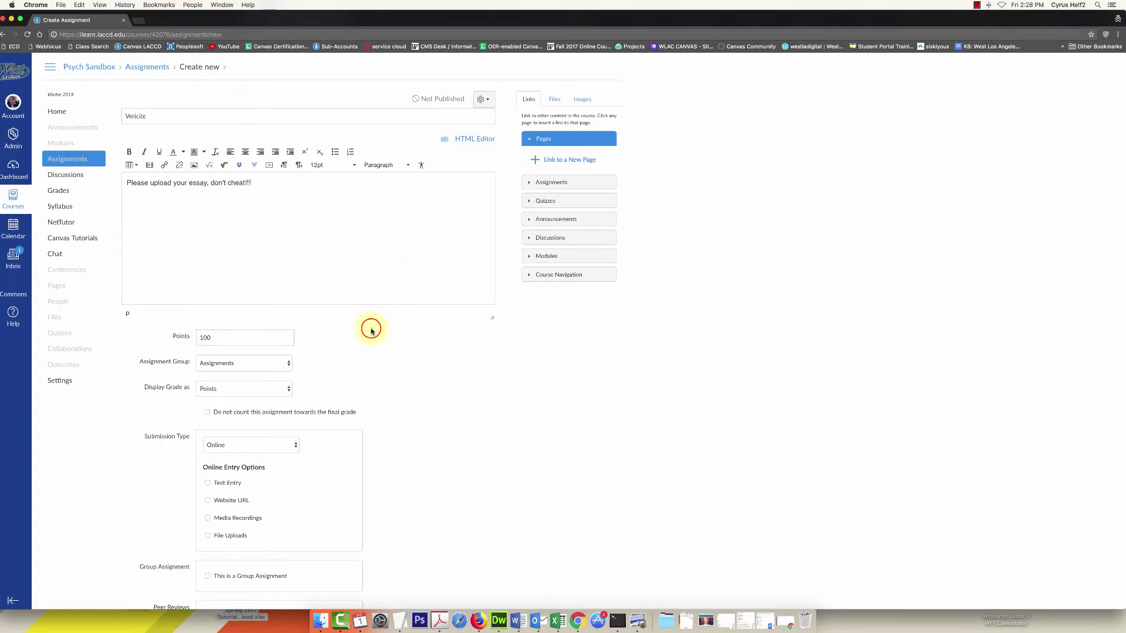
scroll(369, 330, "down", 3)
scroll(404, 286, "down", 5)
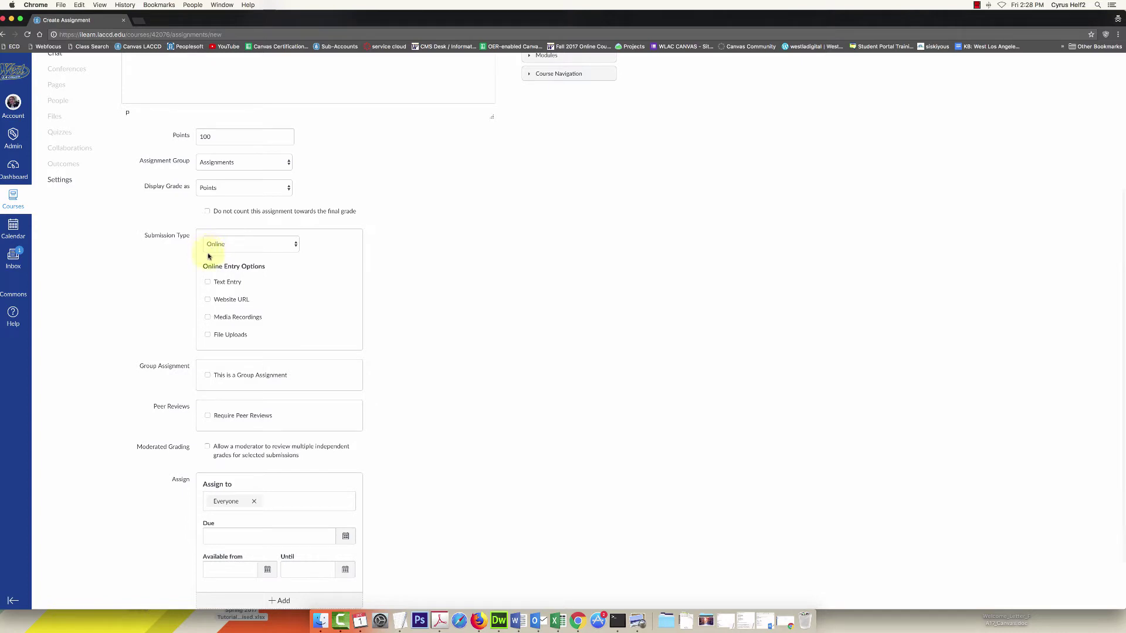
Step: Allow File Uploads submissions and choose VeriCite for plagiarism review
left_click(208, 335)
scroll(156, 319, "down", 1)
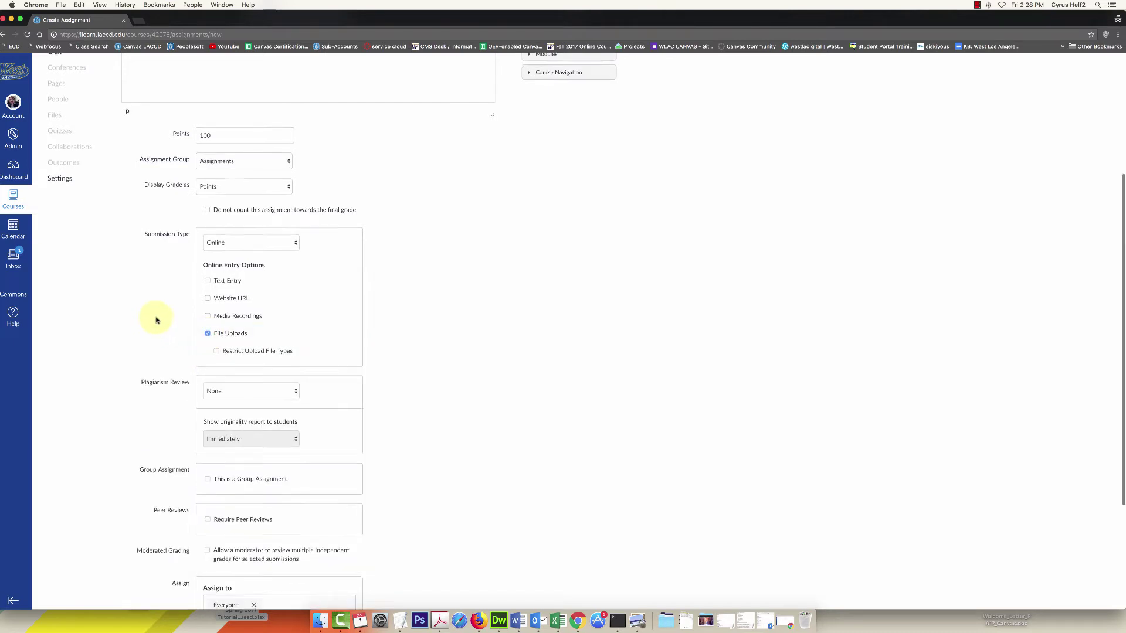
scroll(157, 320, "down", 1)
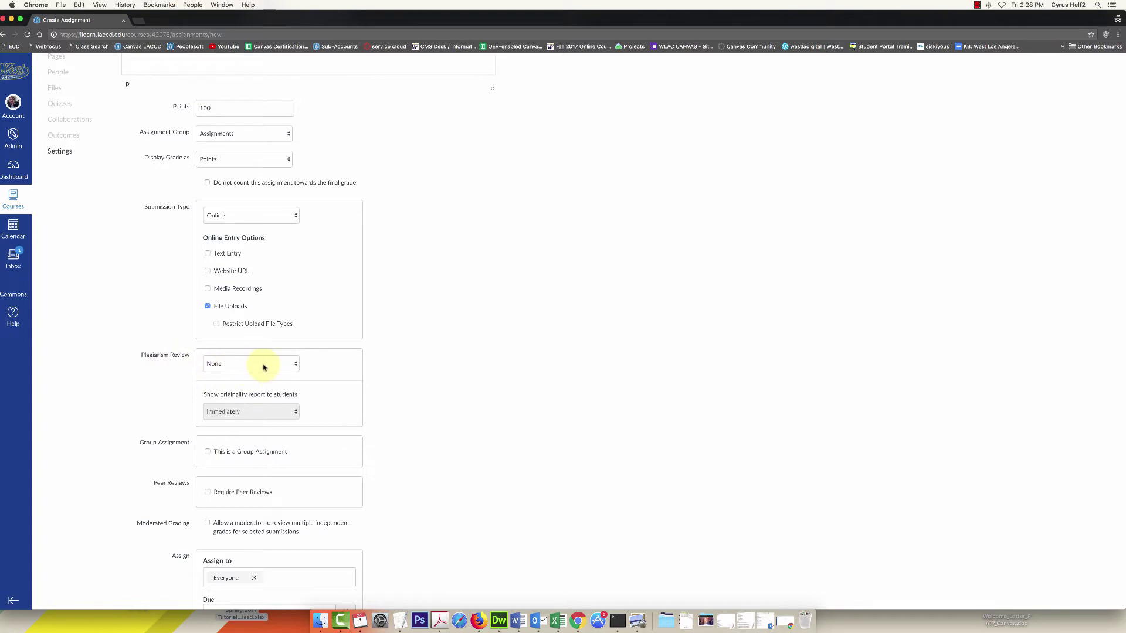
left_click(262, 367)
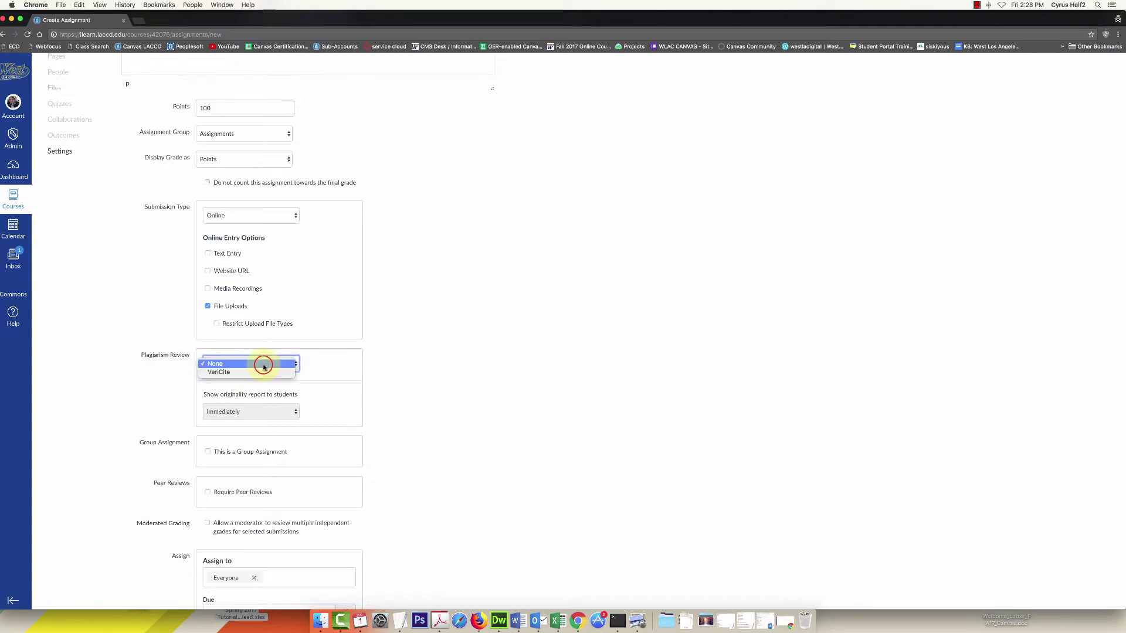
left_click(215, 373)
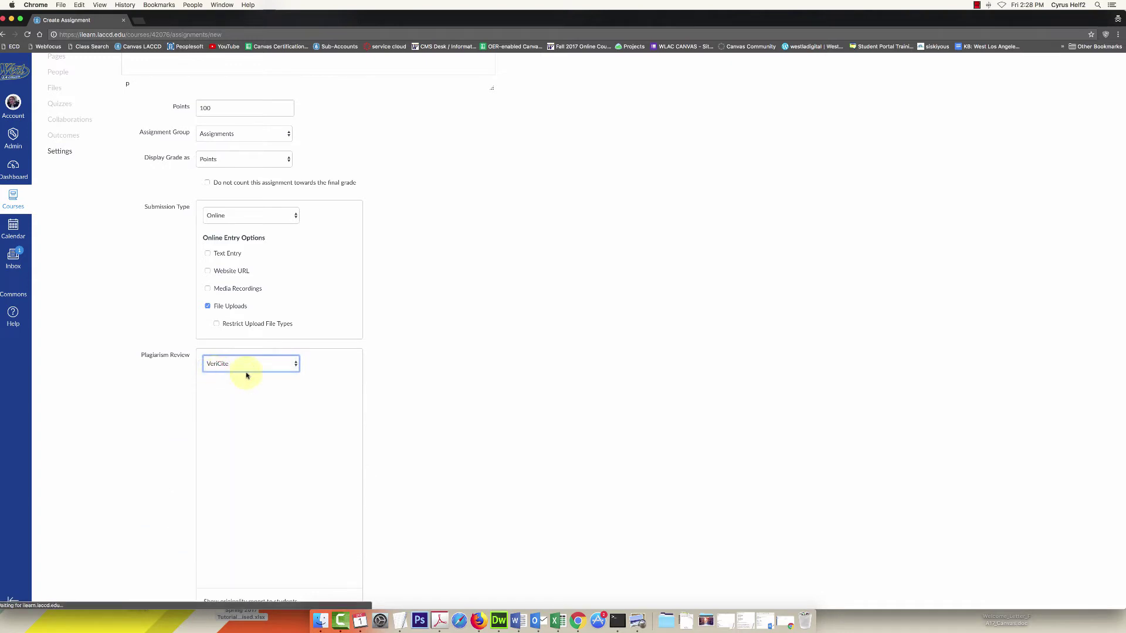
scroll(414, 320, "down", 4)
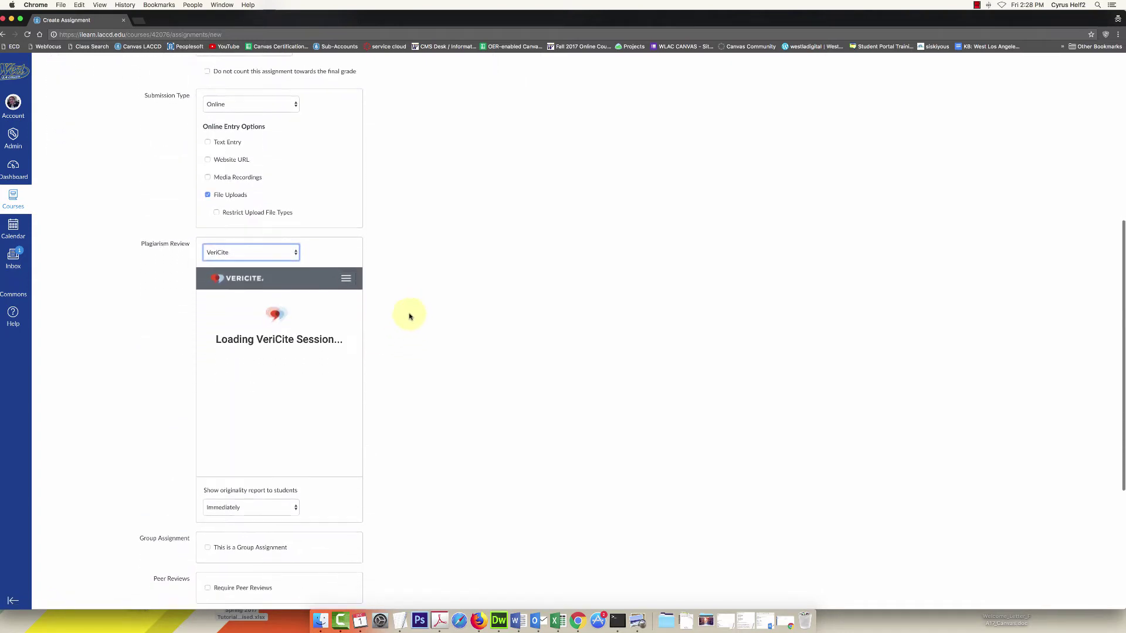
scroll(404, 297, "down", 1)
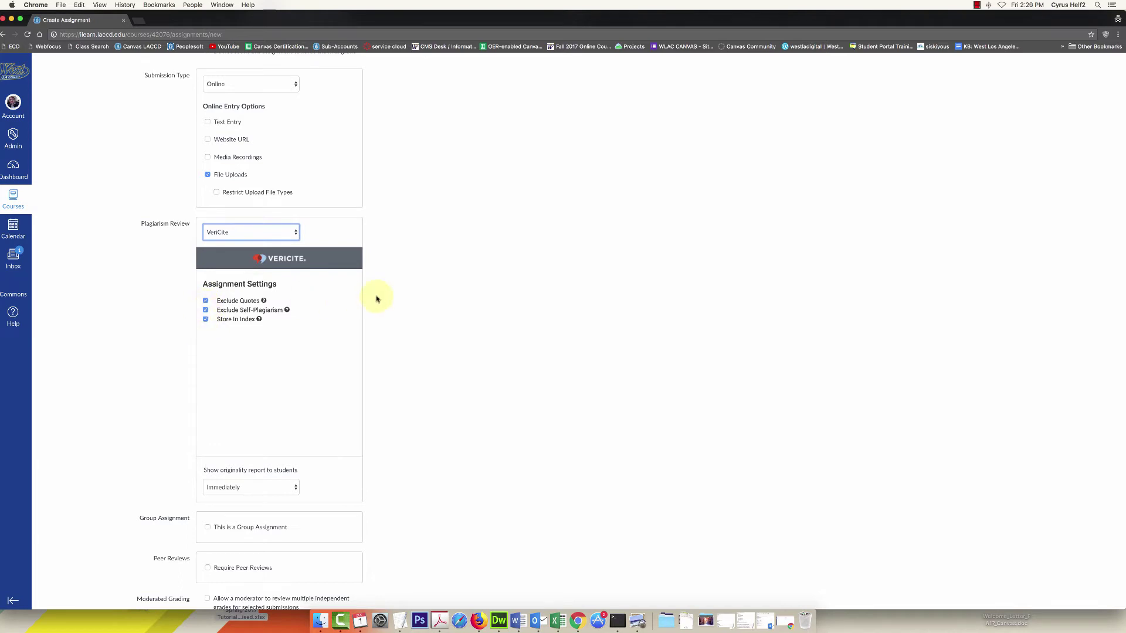
scroll(381, 296, "down", 5)
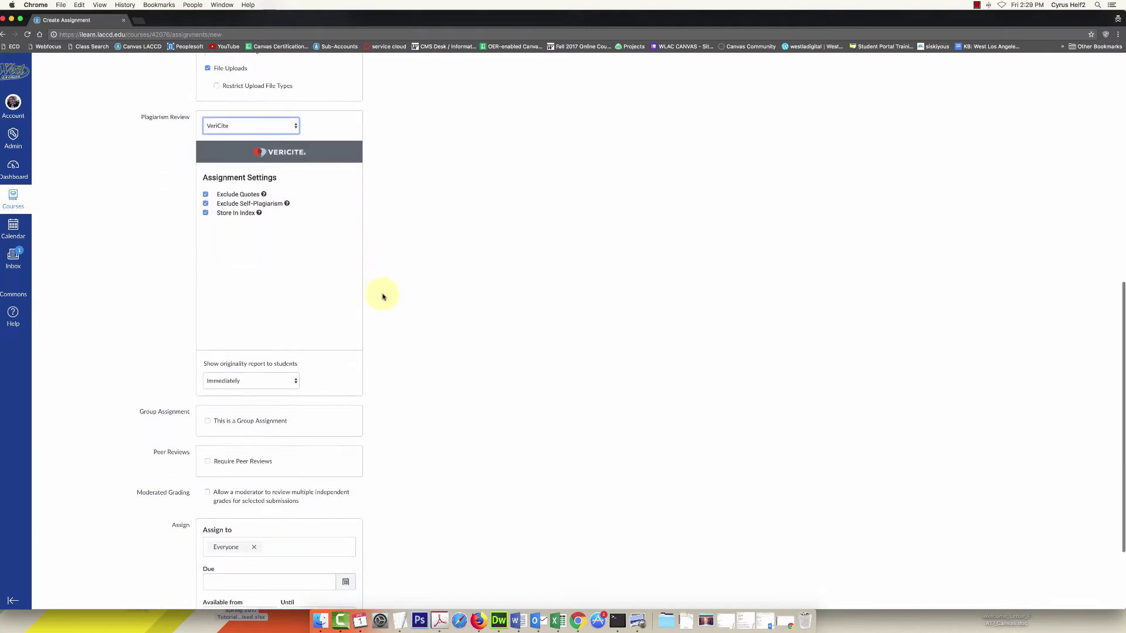
scroll(384, 298, "down", 1)
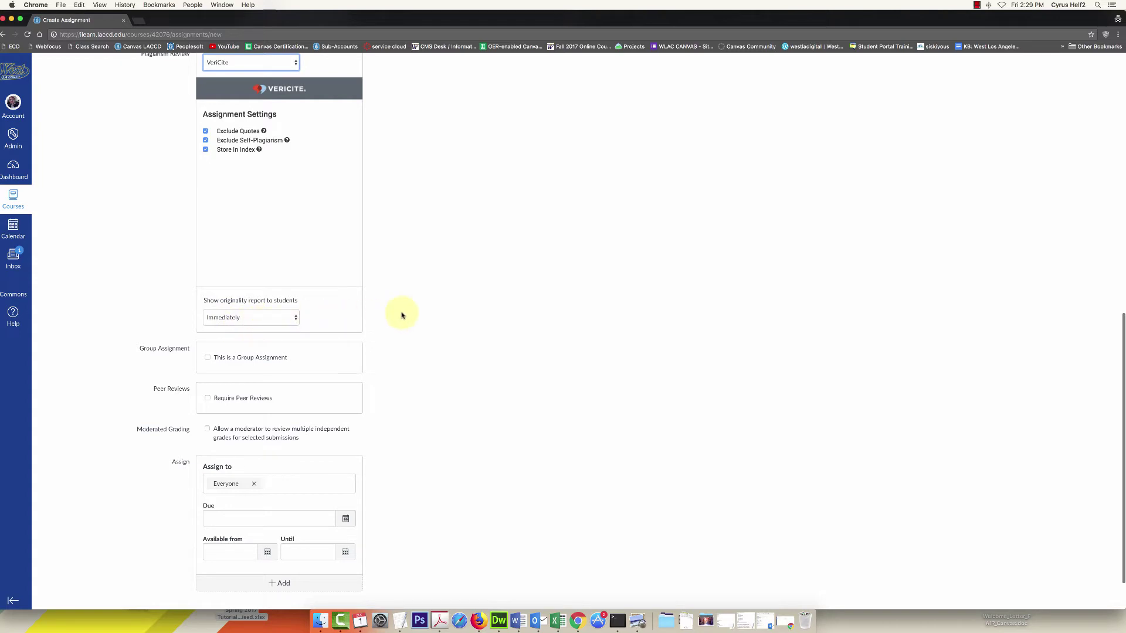
scroll(375, 311, "down", 1)
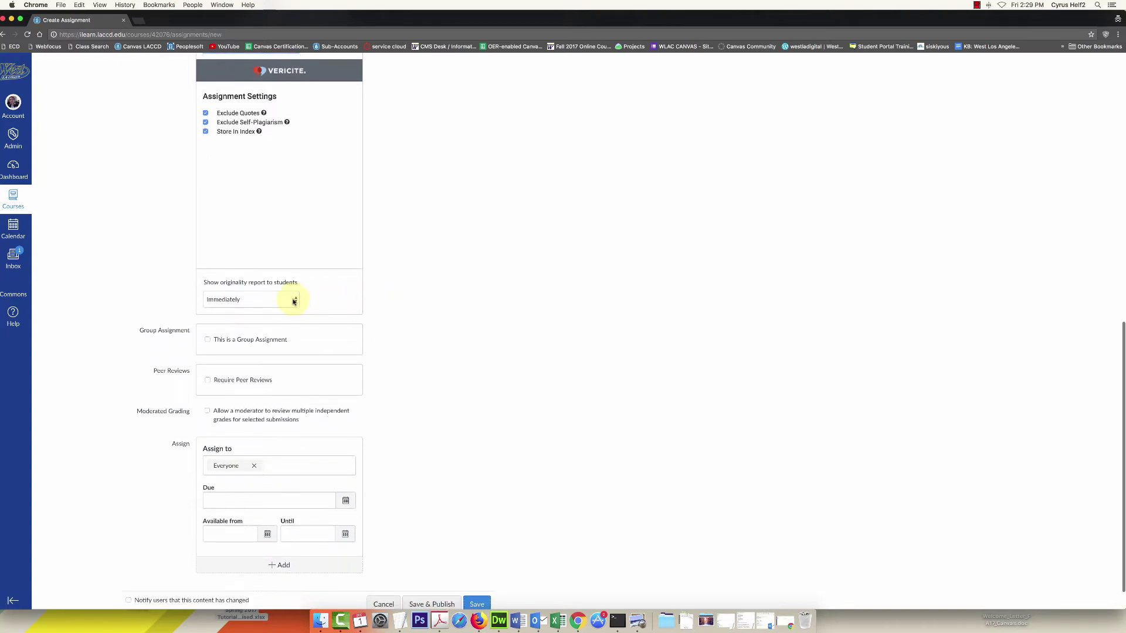
left_click(295, 301)
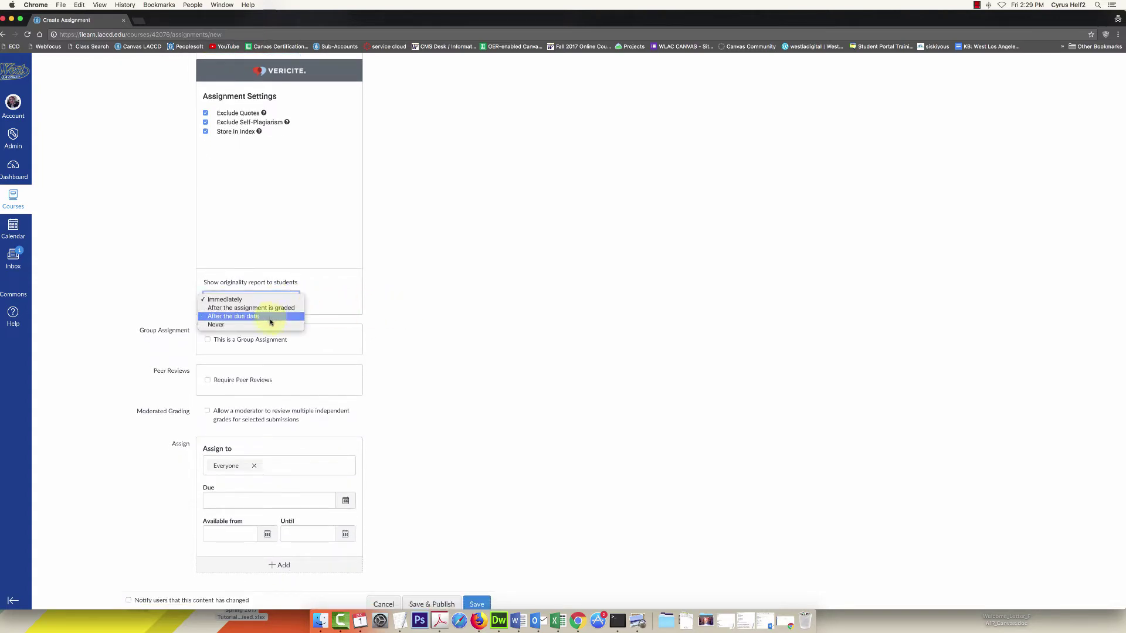
left_click(401, 281)
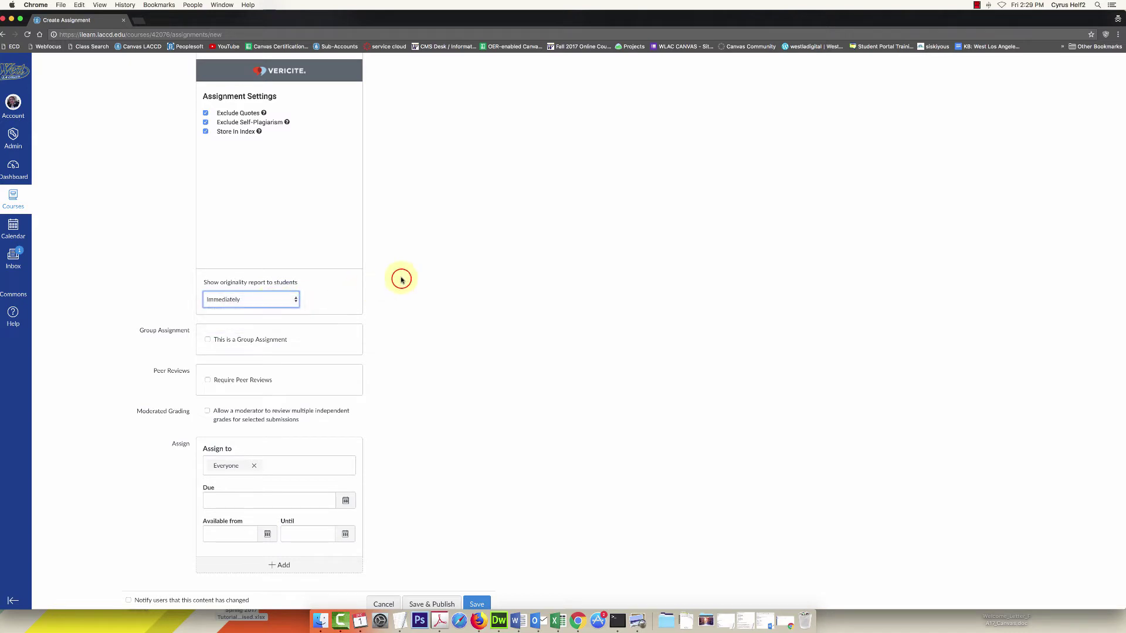
Step: Save & Publish the 100-point Vericite file-upload assignment
scroll(401, 280, "down", 2)
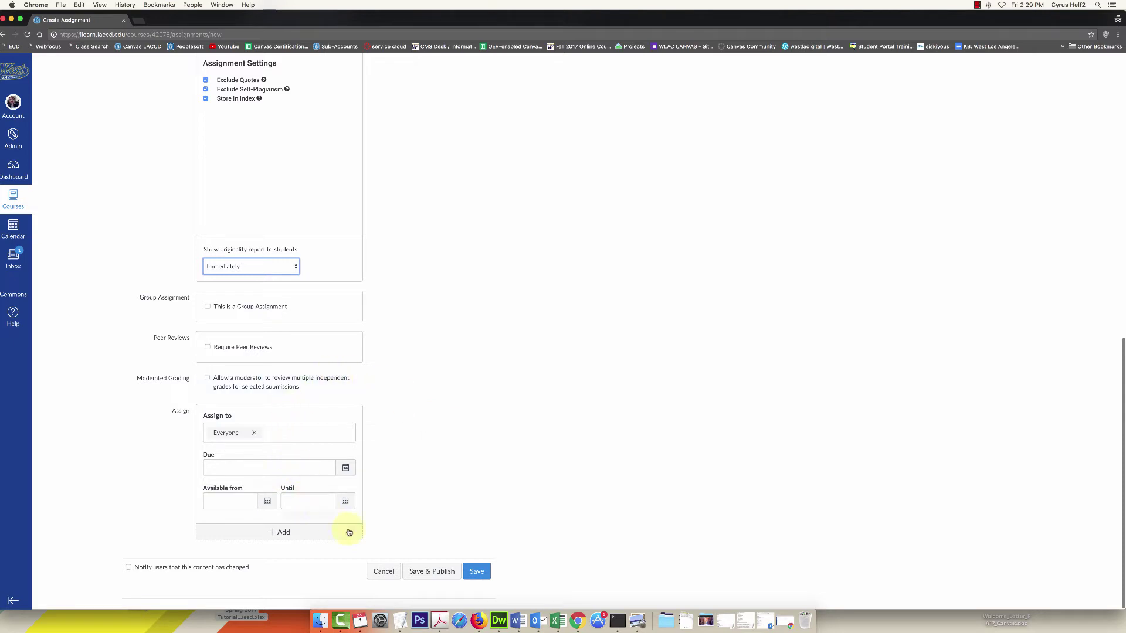
left_click(434, 574)
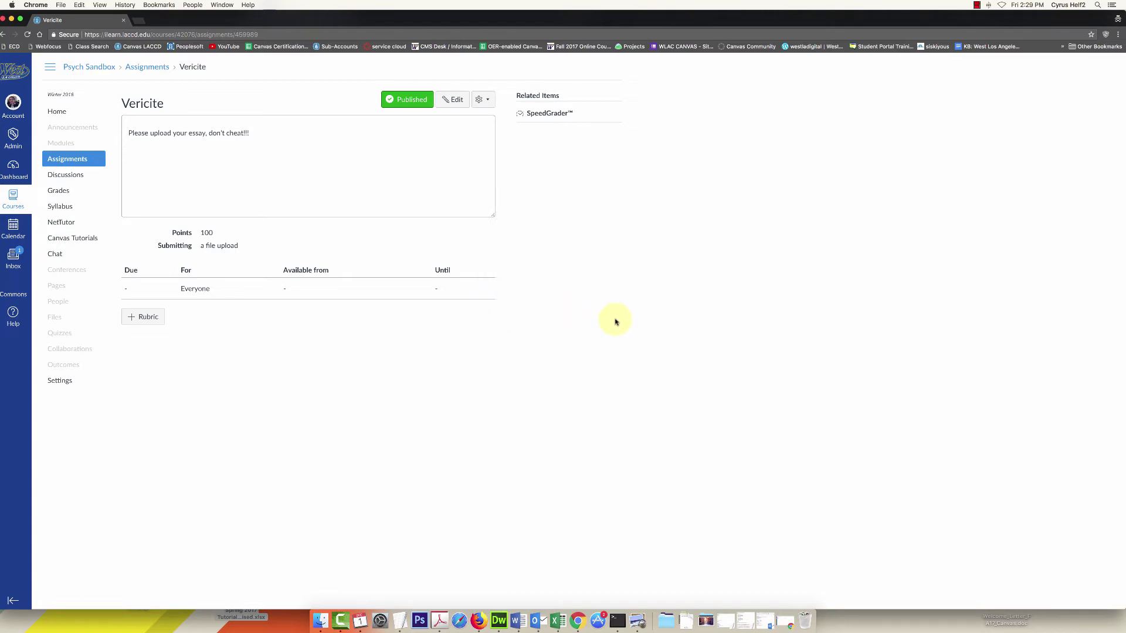
Step: In the student's course window, open the Vericite assignment and start a submission
left_click(786, 626)
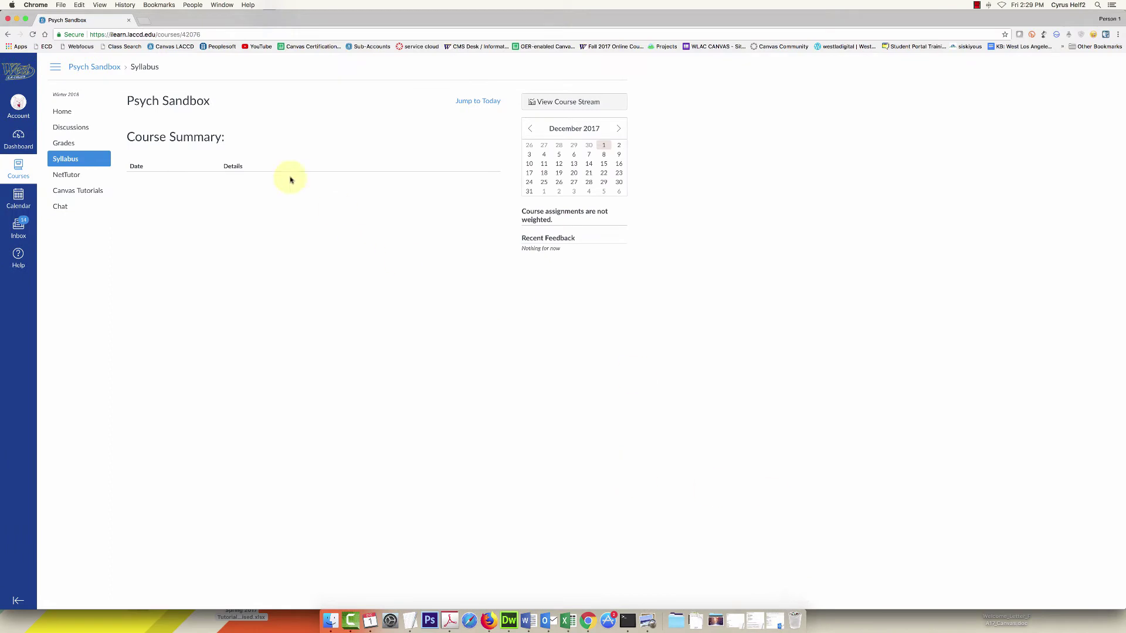
left_click(62, 111)
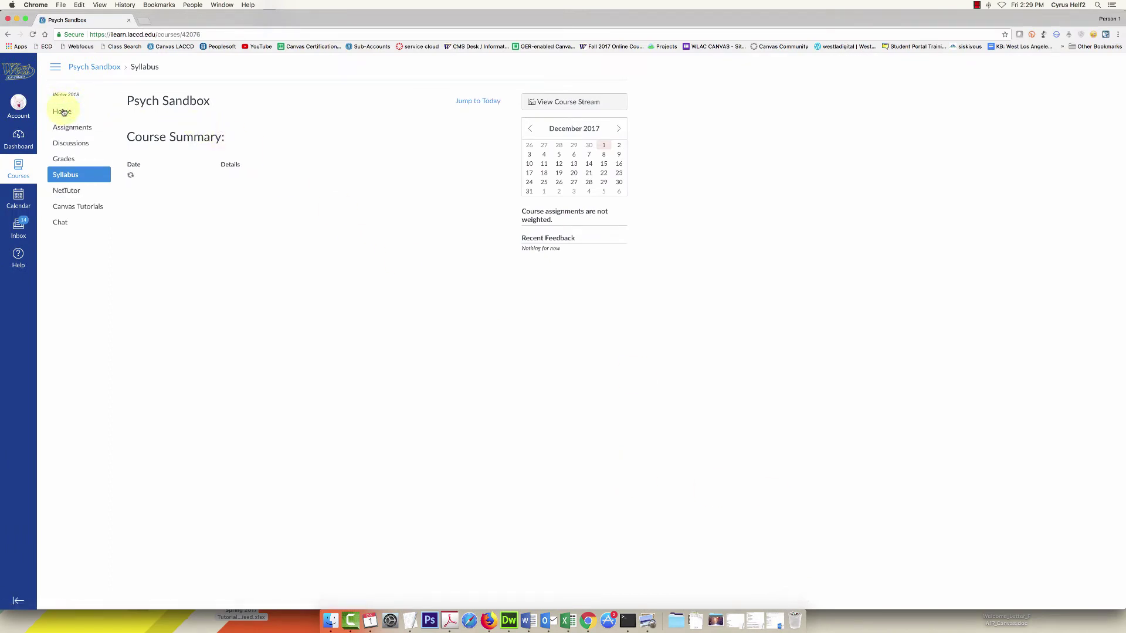
left_click(71, 130)
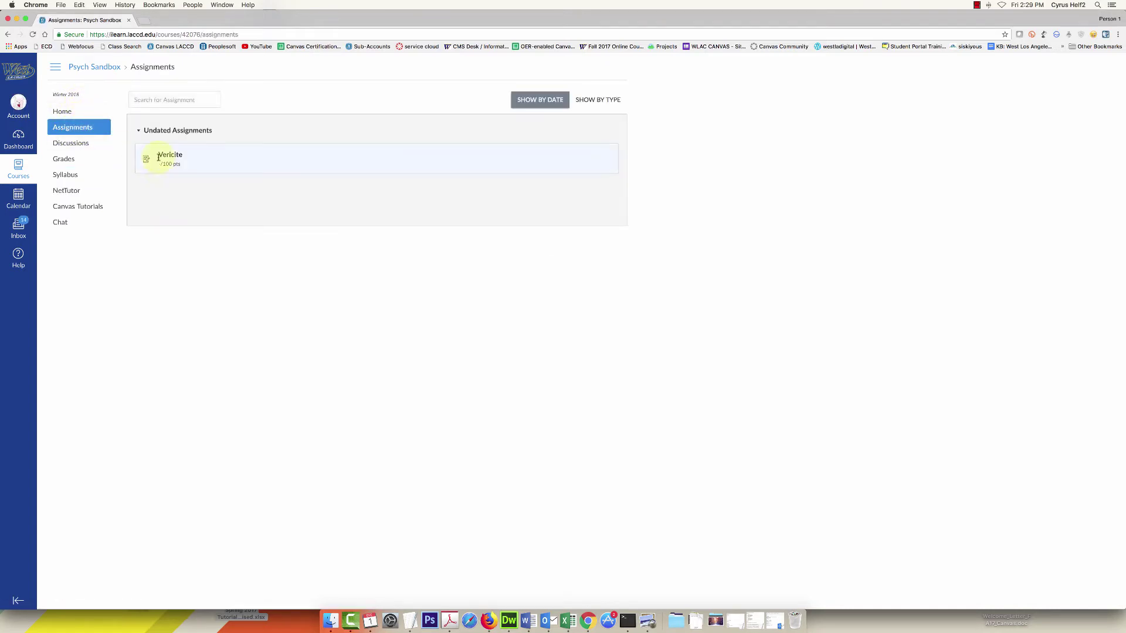
left_click(171, 156)
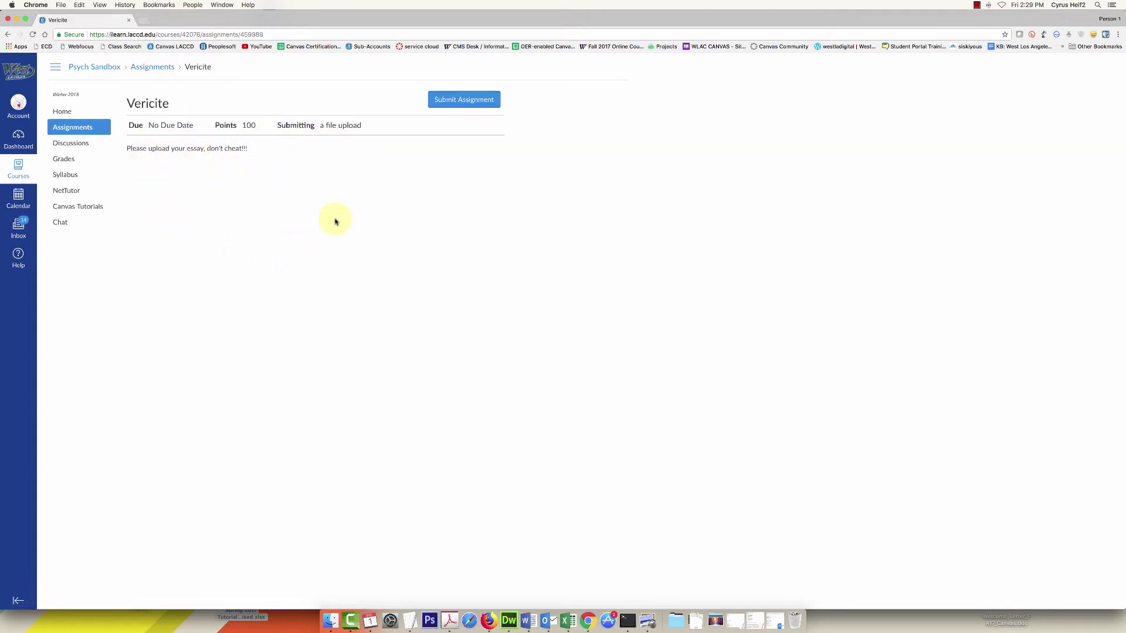
left_click(473, 103)
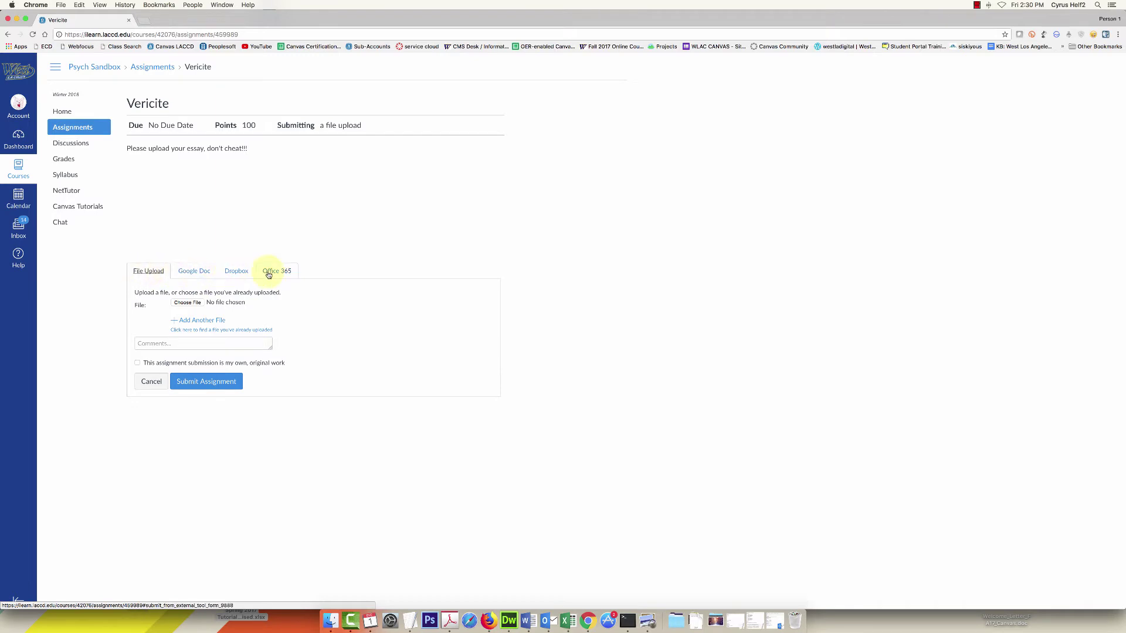
Step: Attach WLAC EN101 Syllabus Fall 2017.docx from the Desktop as the upload file
left_click(193, 304)
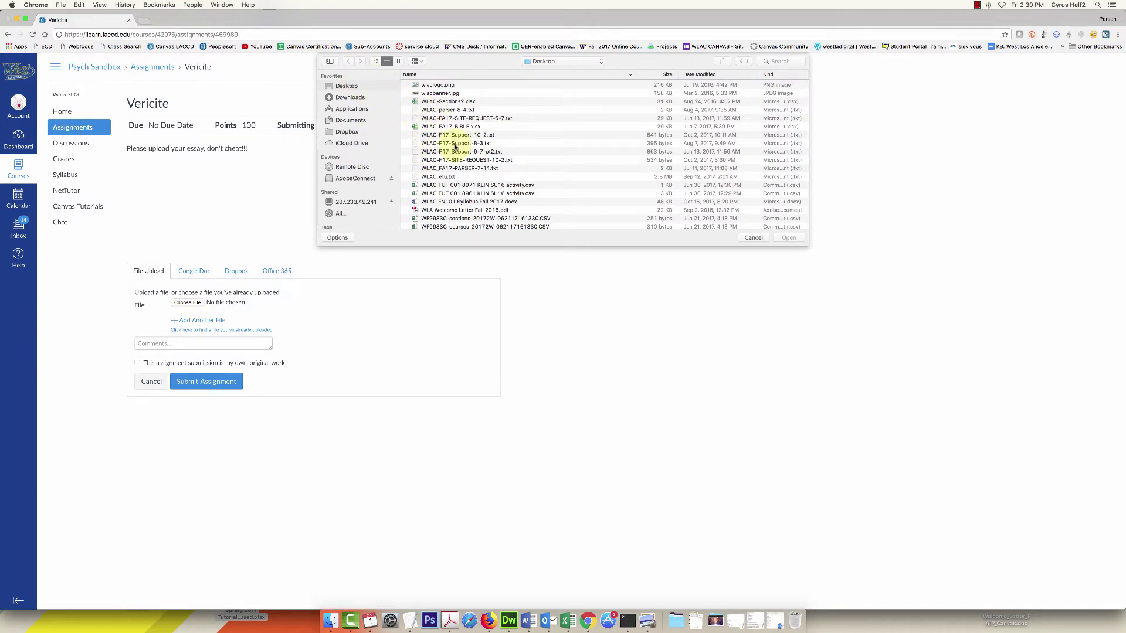
scroll(456, 148, "down", 2)
scroll(455, 148, "down", 1)
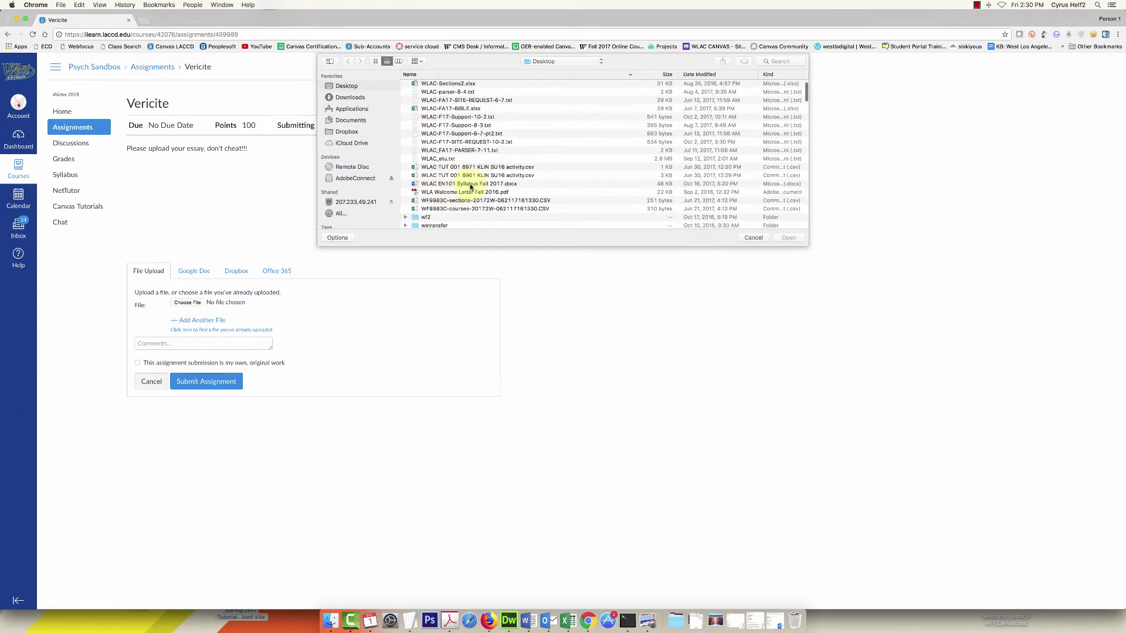
double_click(471, 187)
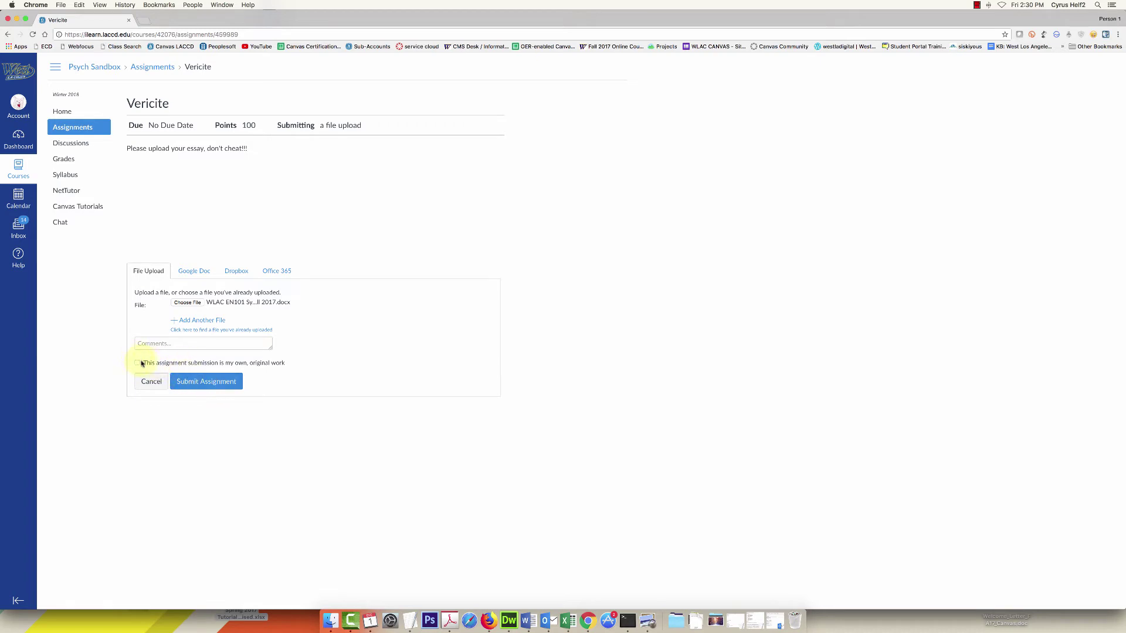
Step: Agree to the original-work pledge, submit the syllabus, and move the student window aside
left_click(227, 384)
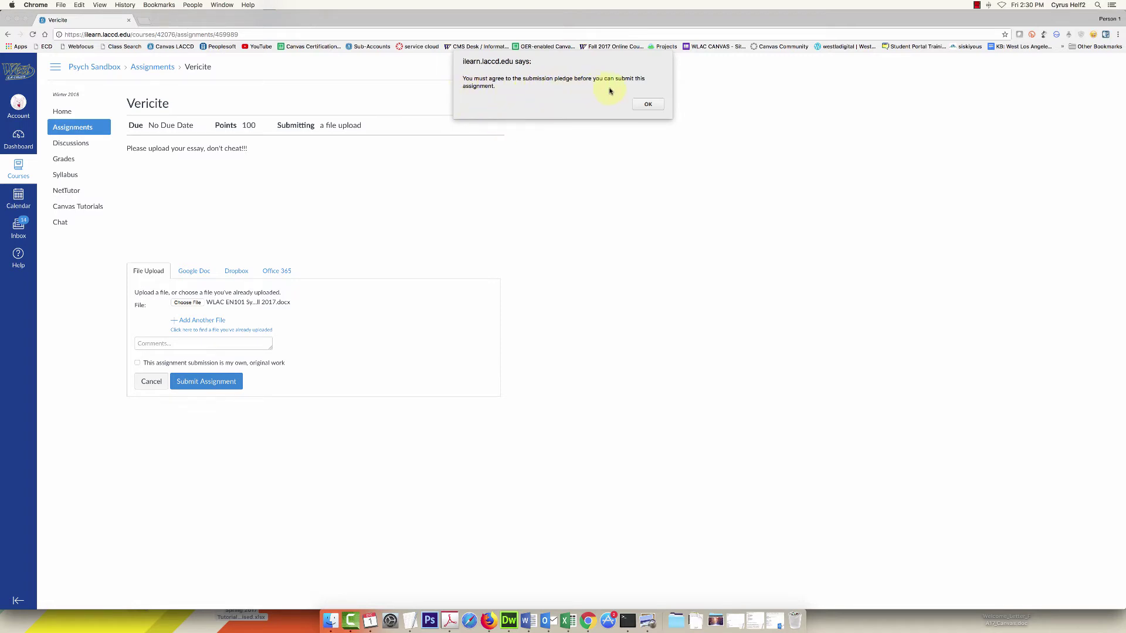
left_click(648, 105)
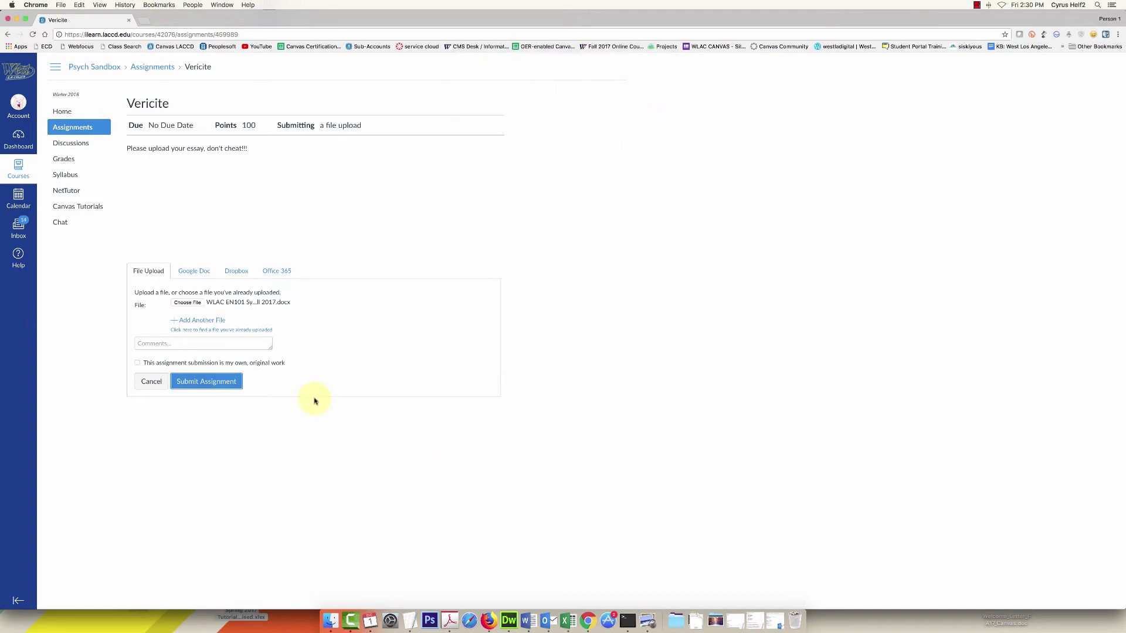
left_click(137, 364)
left_click(216, 384)
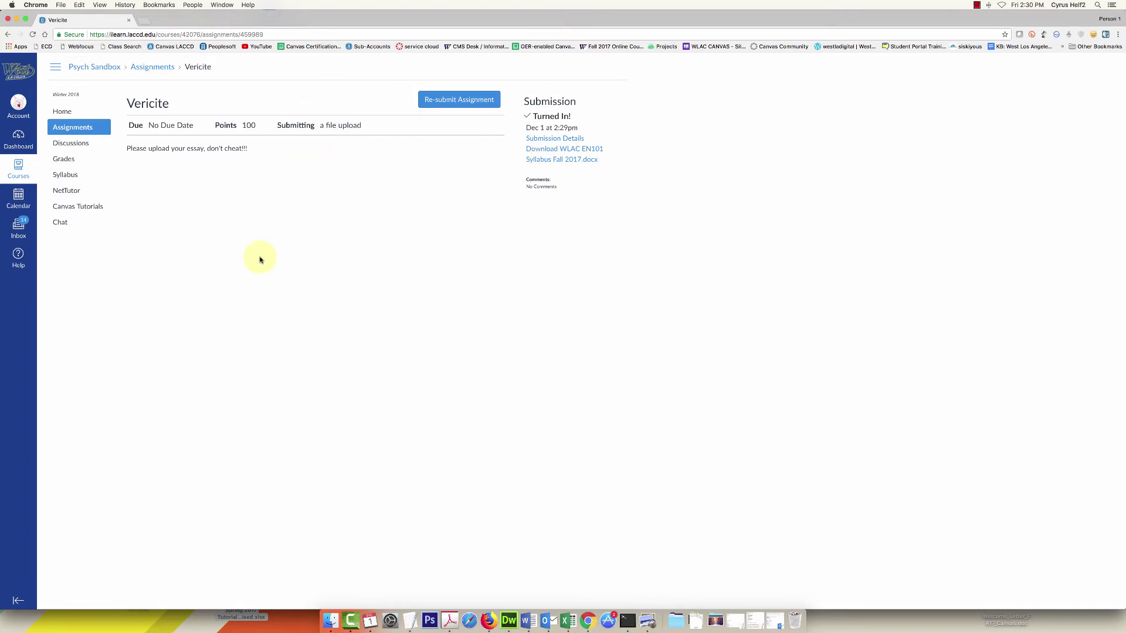
left_click_drag(297, 17, 337, 503)
Step: Open the student's syllabus submission in SpeedGrader and scroll through the document
left_click(367, 404)
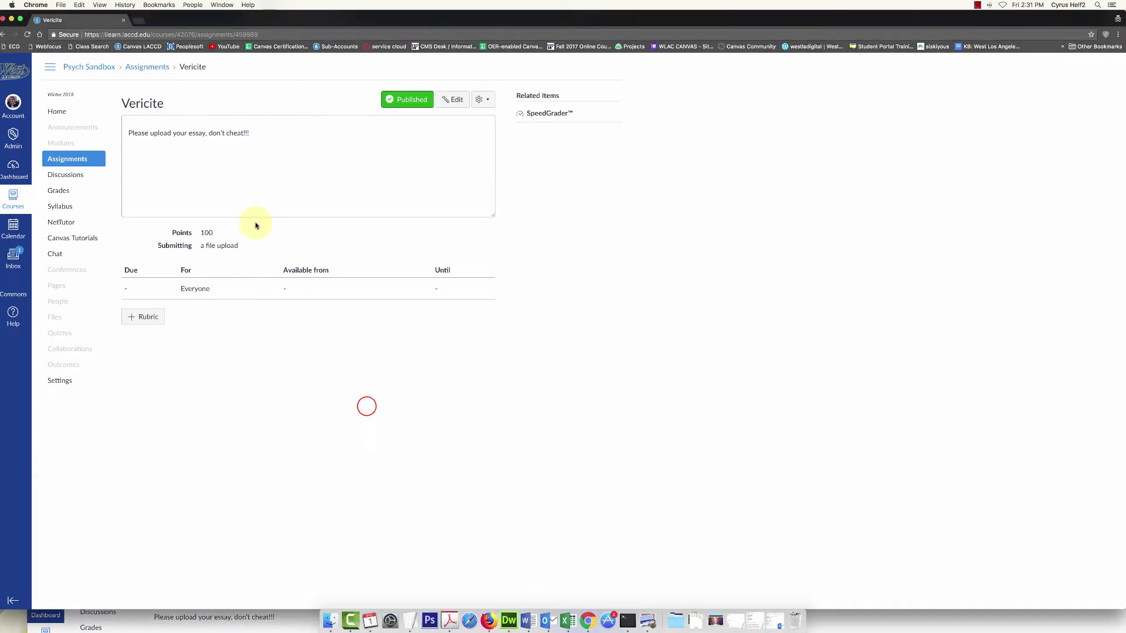
left_click(542, 113)
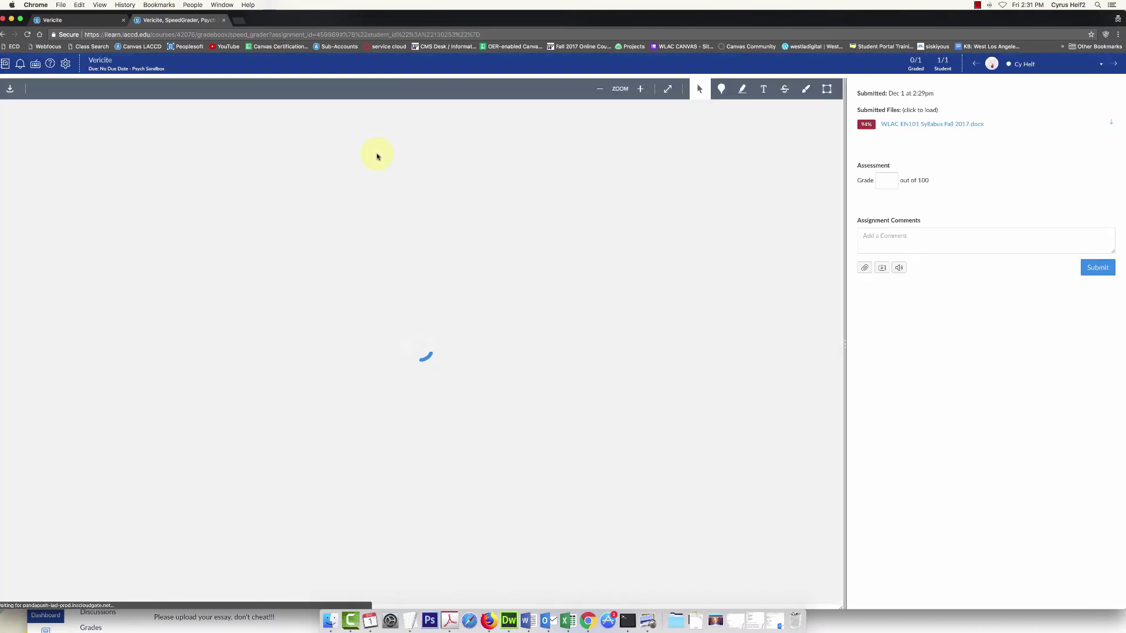
scroll(445, 211, "down", 3)
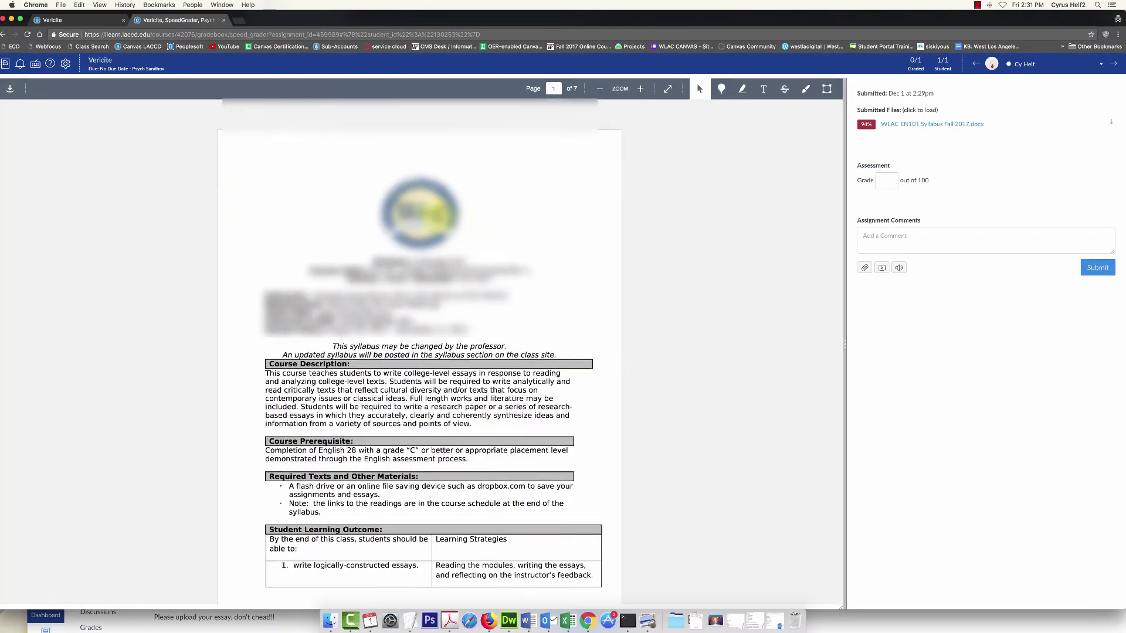
scroll(436, 218, "down", 20)
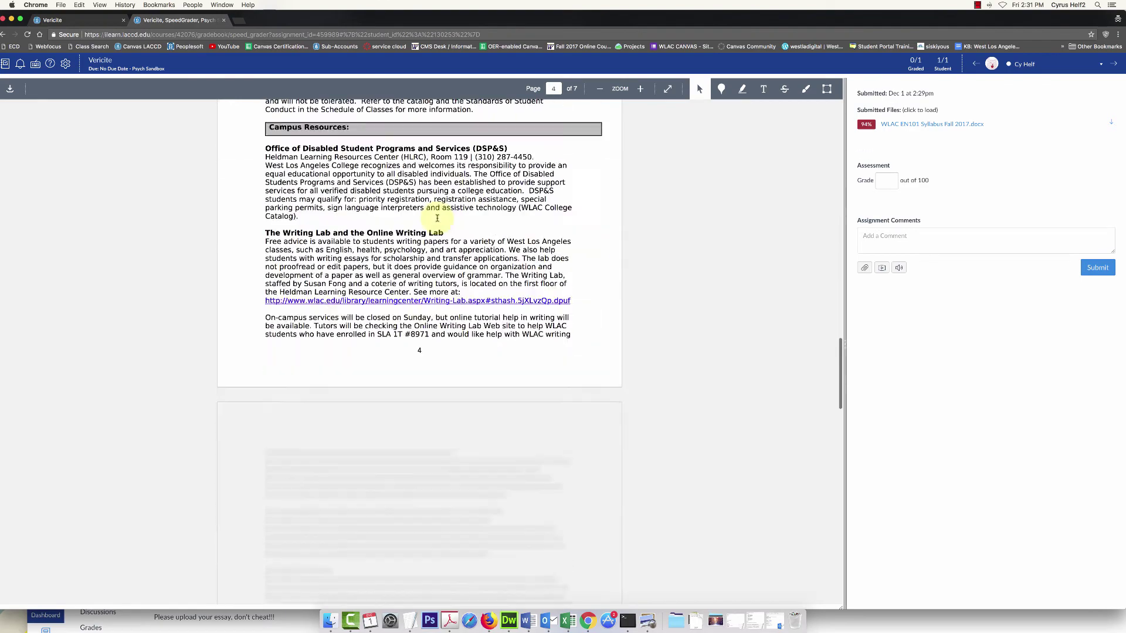
scroll(437, 218, "down", 8)
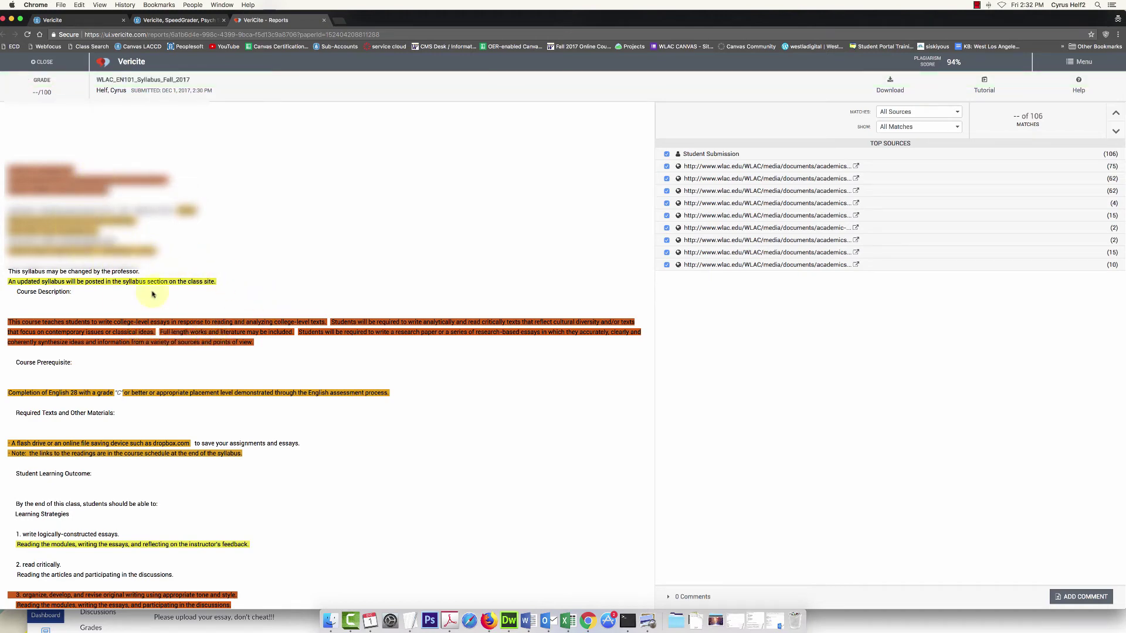
Step: Scroll through the highlighted matched passages in the syllabus's VeriCite report
scroll(166, 329, "down", 2)
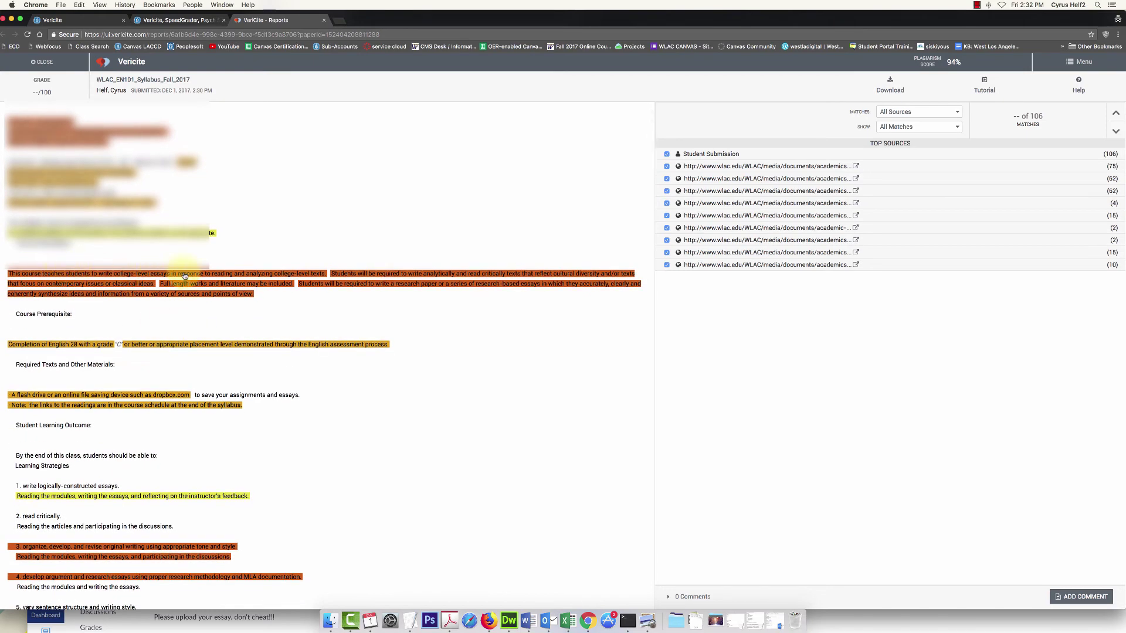
scroll(199, 277, "up", 2)
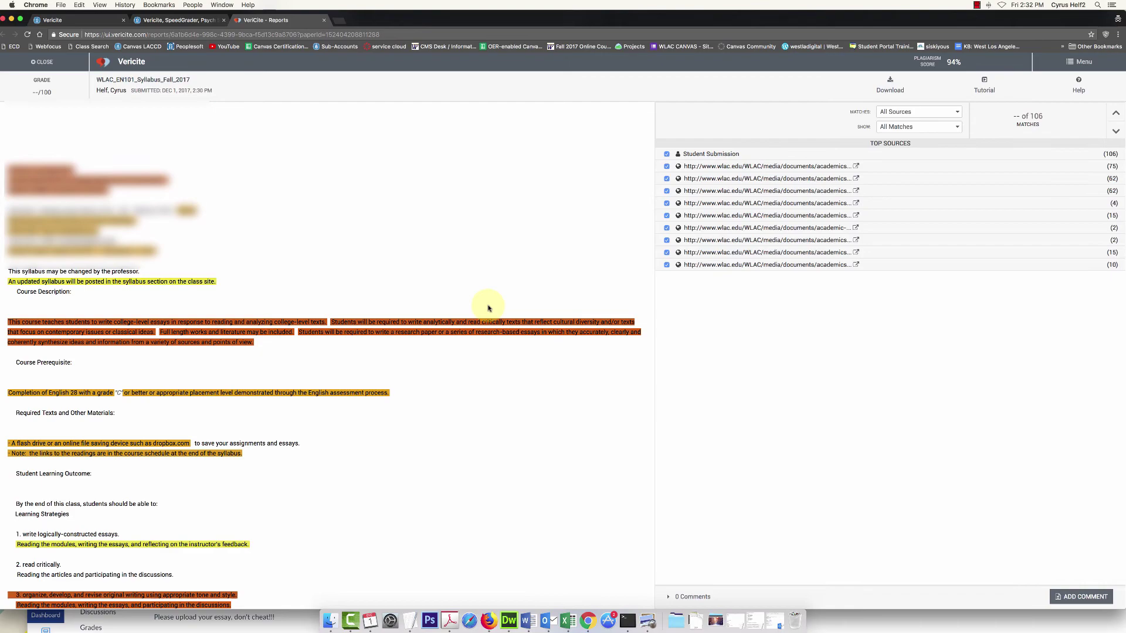
scroll(329, 346, "down", 10)
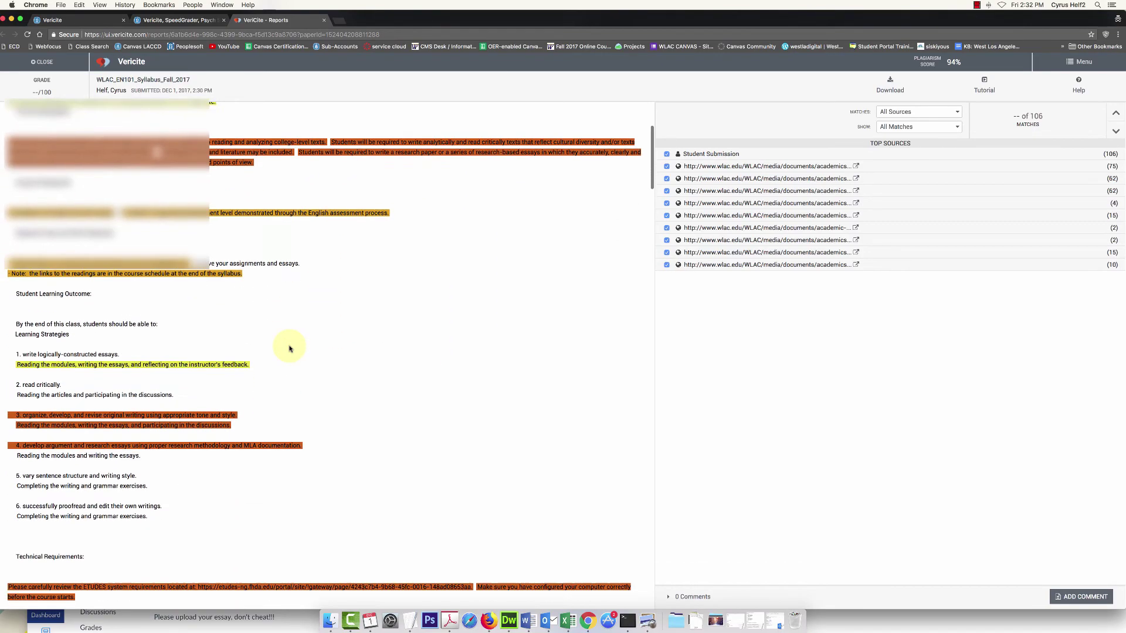
scroll(289, 349, "down", 10)
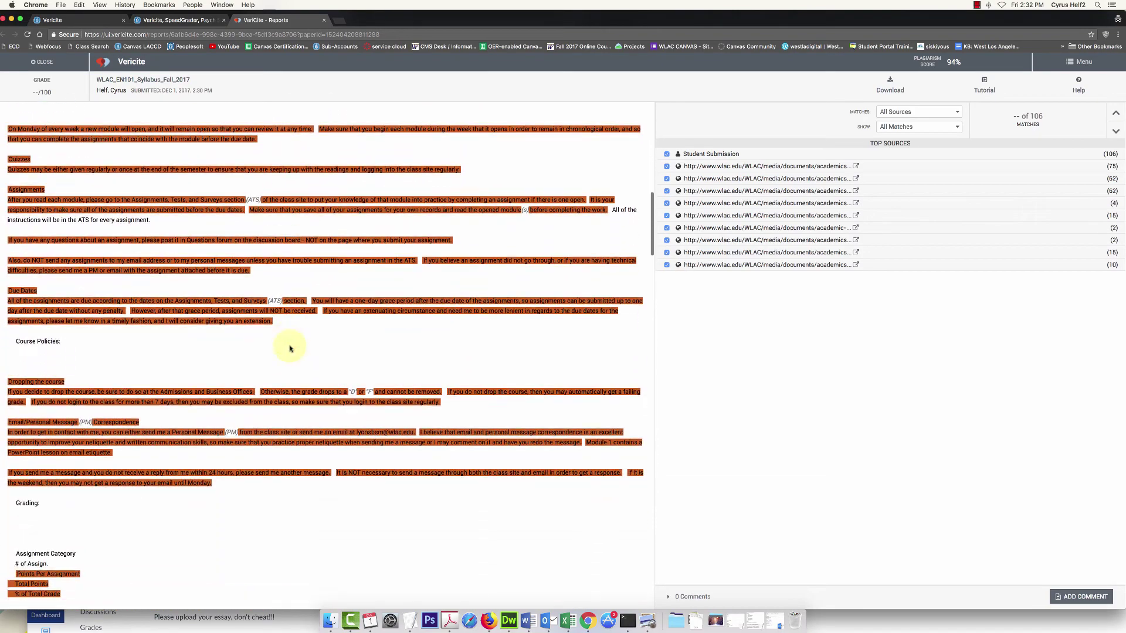
scroll(291, 347, "down", 12)
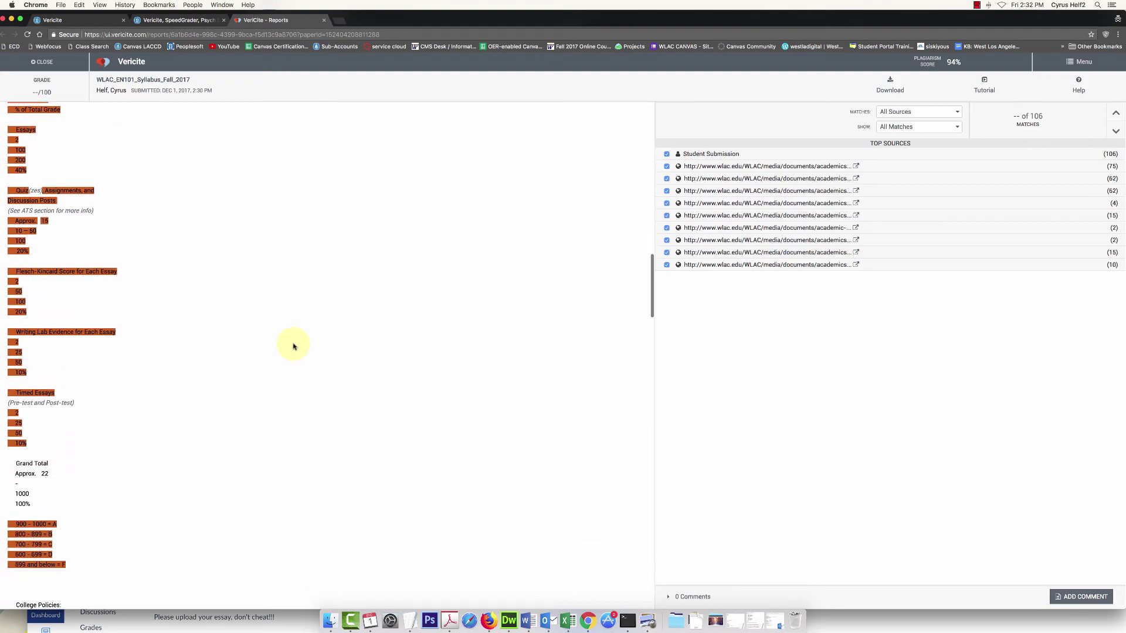
scroll(293, 346, "down", 4)
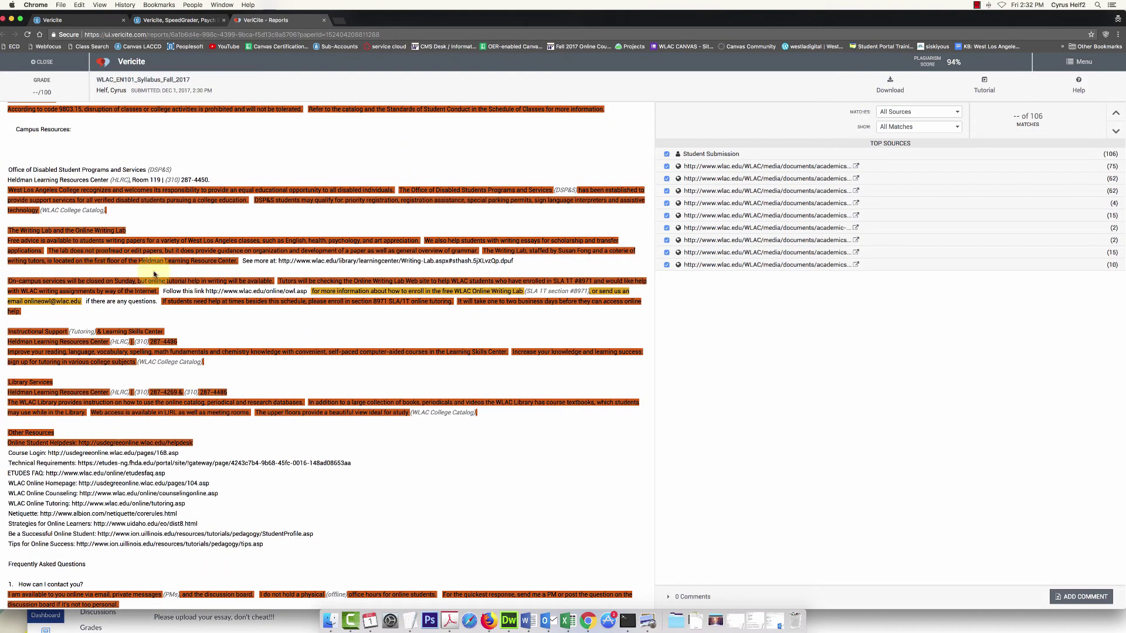
scroll(531, 322, "down", 1)
scroll(532, 322, "down", 7)
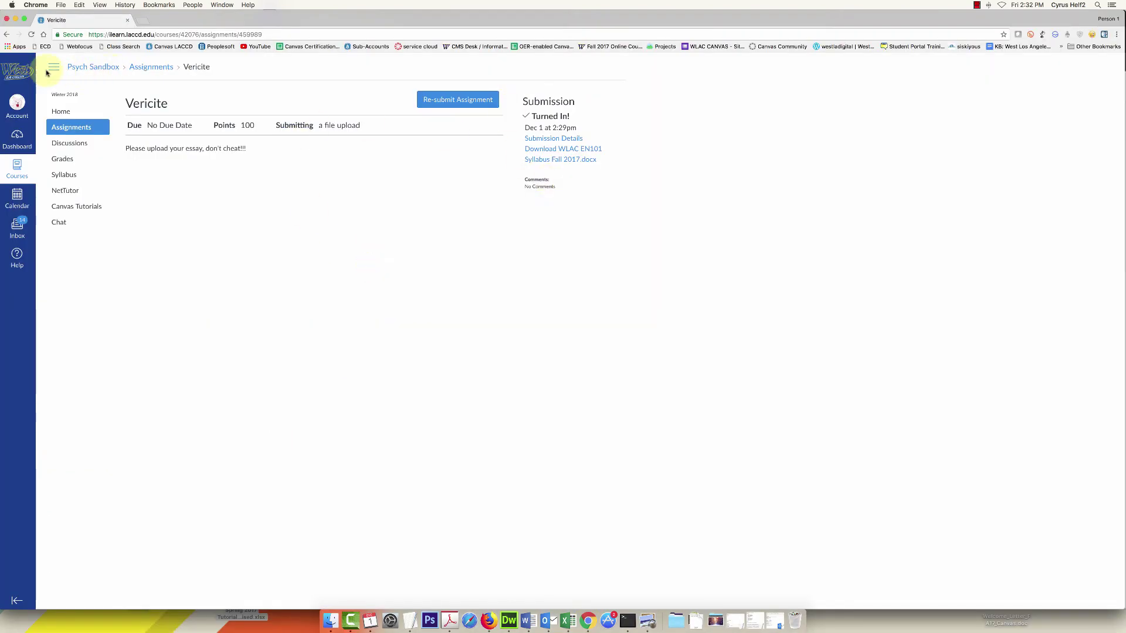
Step: Reload the student's page and reopen the Vericite assignment from the Assignments list
left_click(473, 306)
left_click(32, 35)
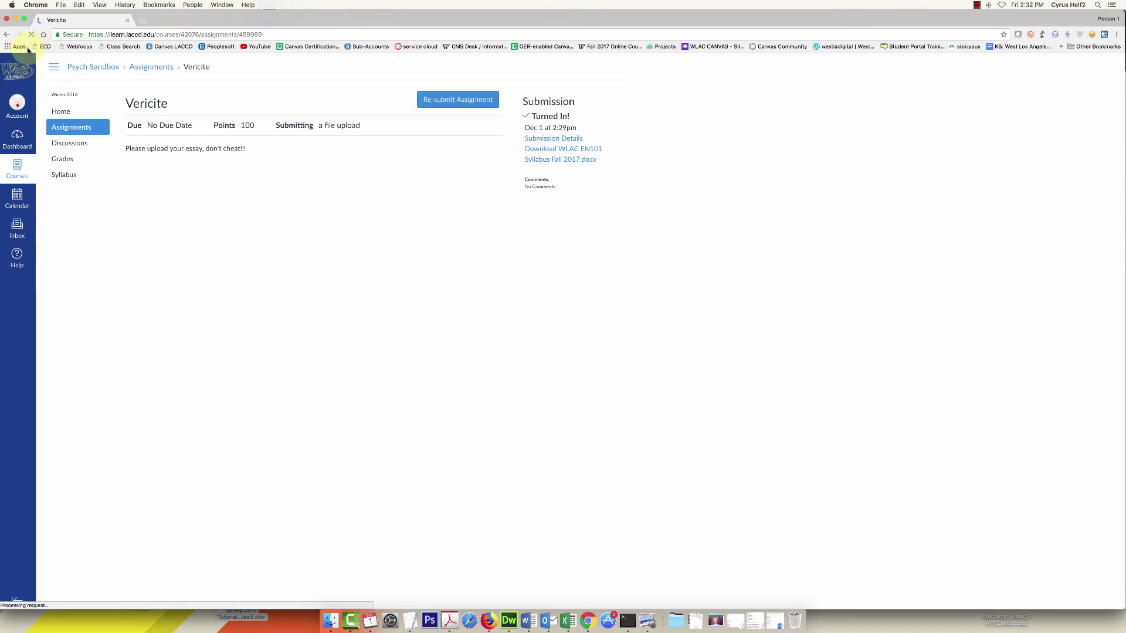
left_click(152, 69)
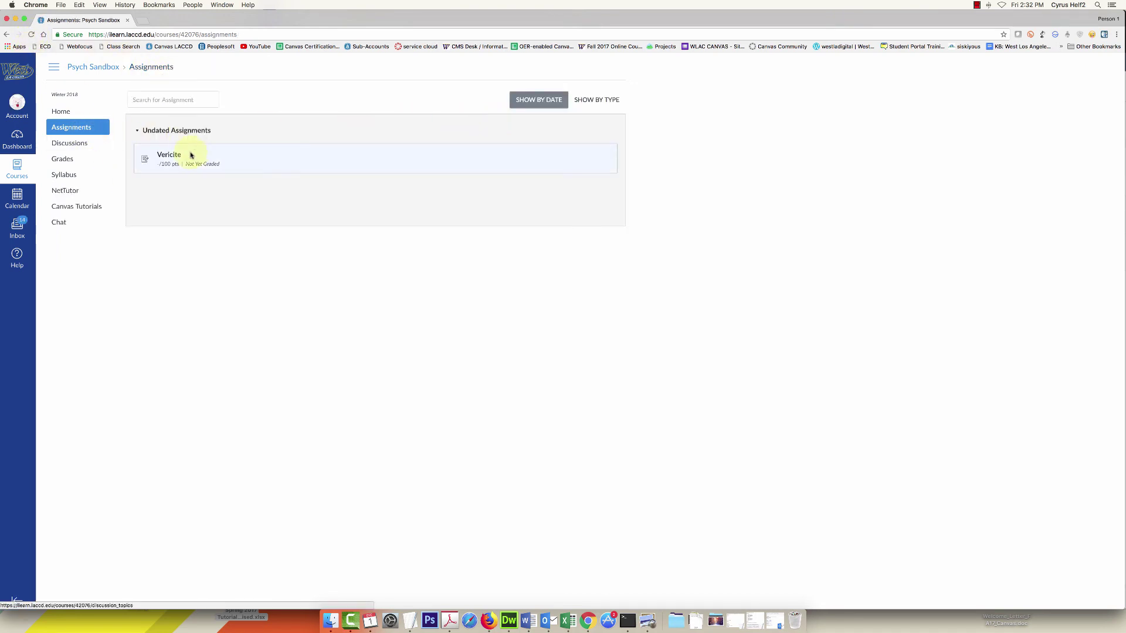
left_click(170, 155)
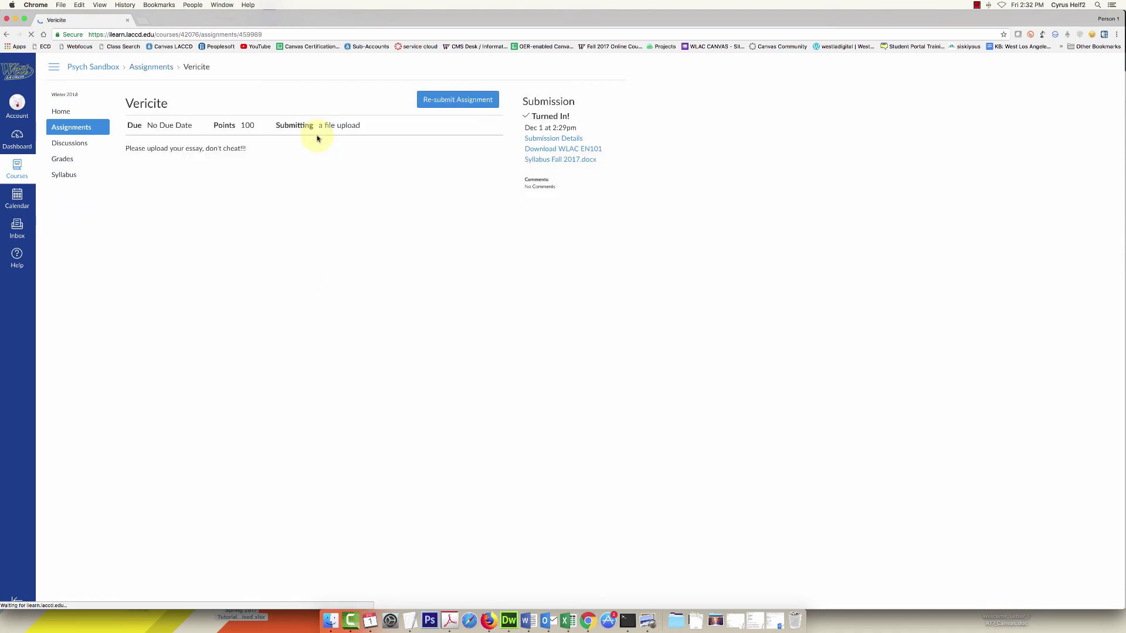